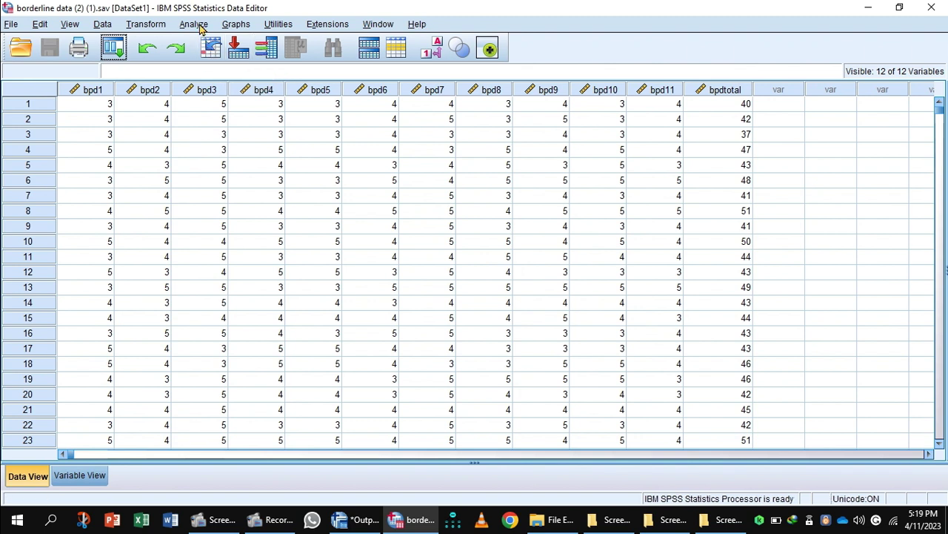
Step: Start a Factor Analysis with bpd1 through bpd11 as variables, leaving bpdtotal out
click(197, 26)
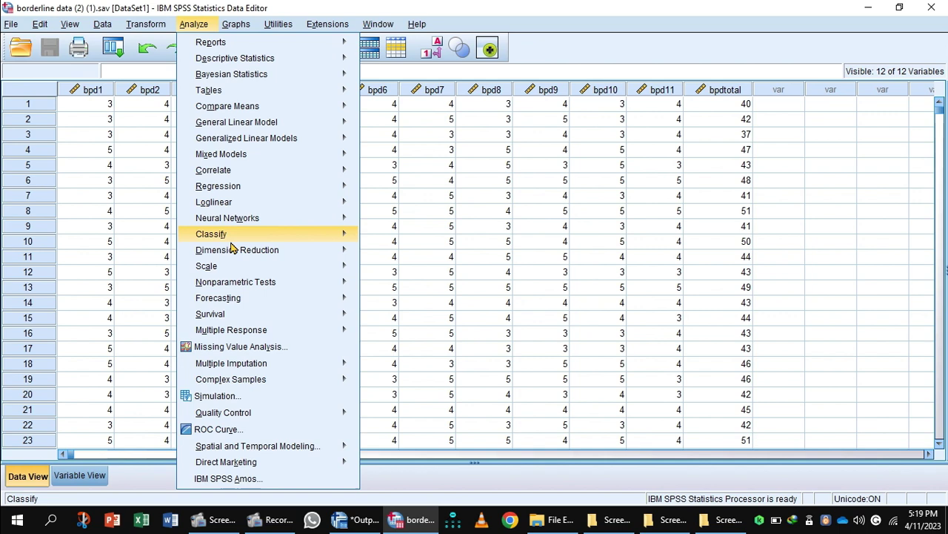
mouse_move(235, 251)
click(385, 253)
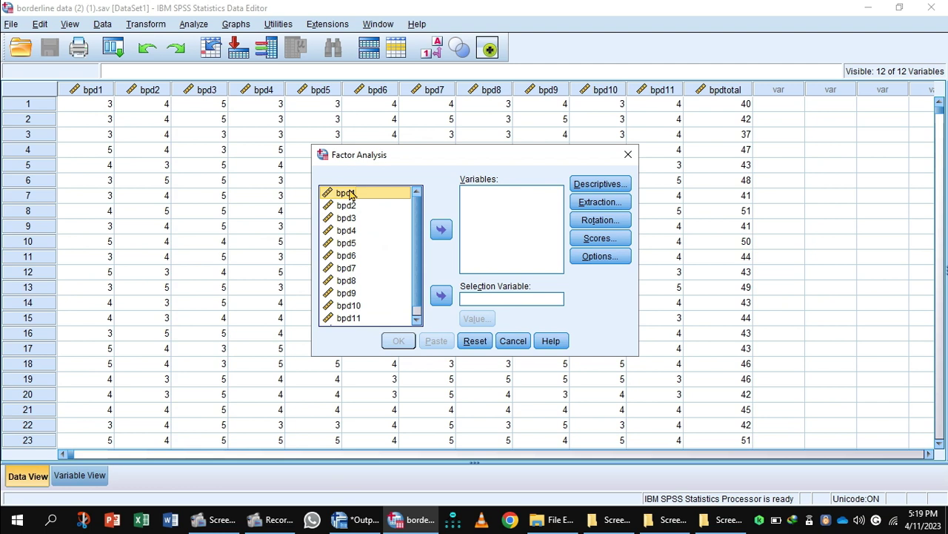
key(shift+Down)
key(shift+Down)
key(shift+Down)
key(shift+Down)
key(shift+Down)
key(shift+Down)
key(shift+Down)
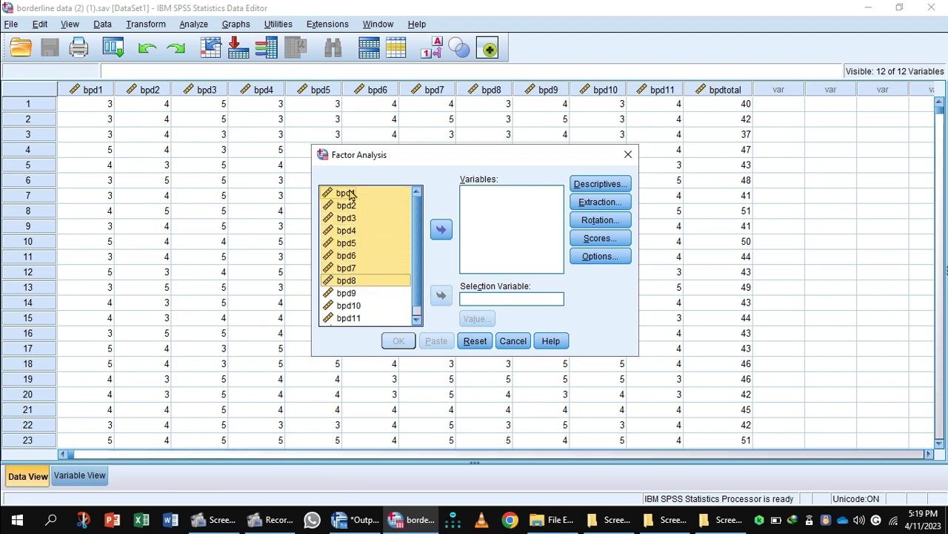
key(shift+Down)
key(shift+Down)
key(shift+Down)
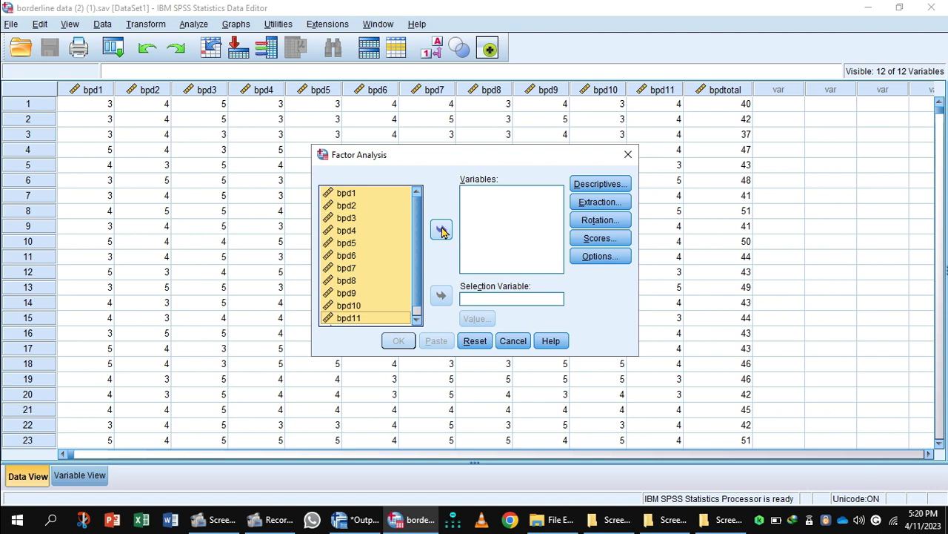
click(441, 230)
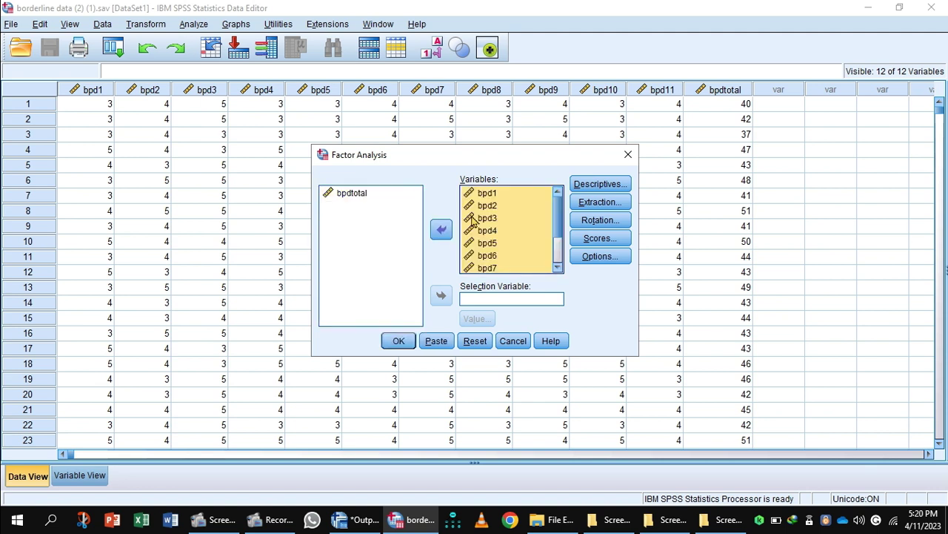
Step: Request correlation coefficients, significance levels, determinant, KMO and Bartlett's test, reproduced and anti-image matrices
click(599, 185)
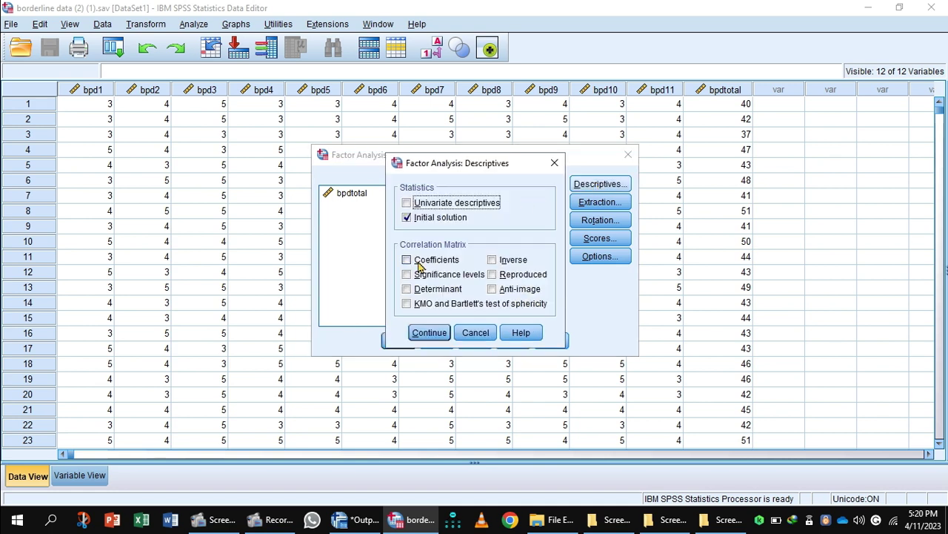
click(407, 260)
click(407, 275)
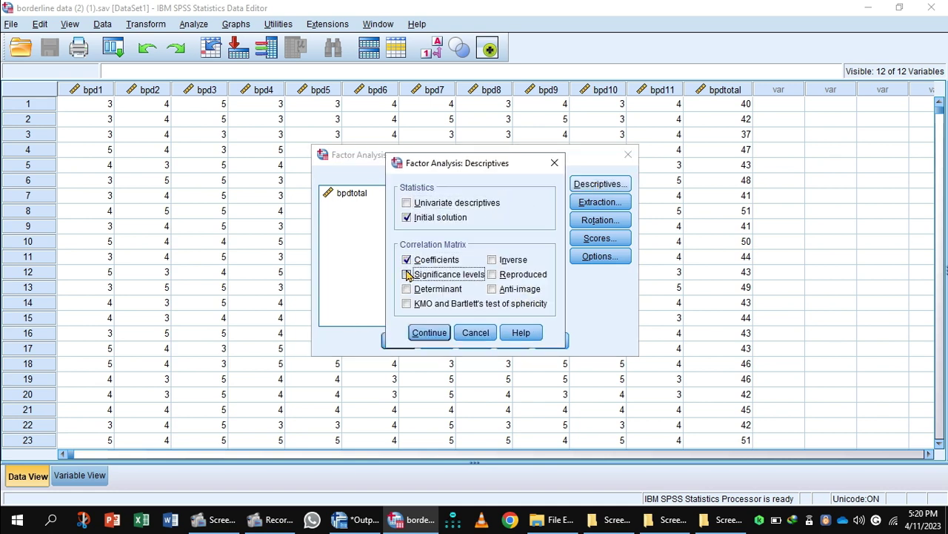
click(407, 289)
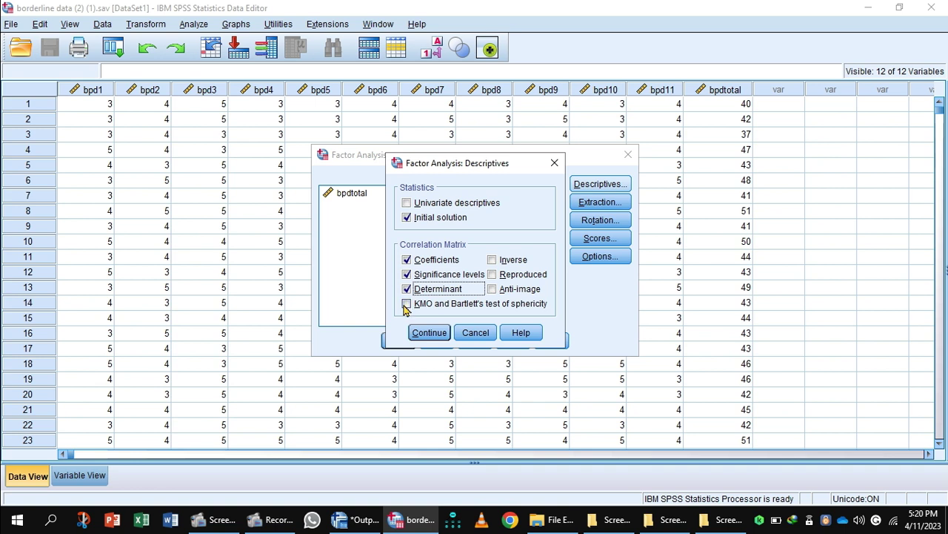
click(407, 304)
click(492, 274)
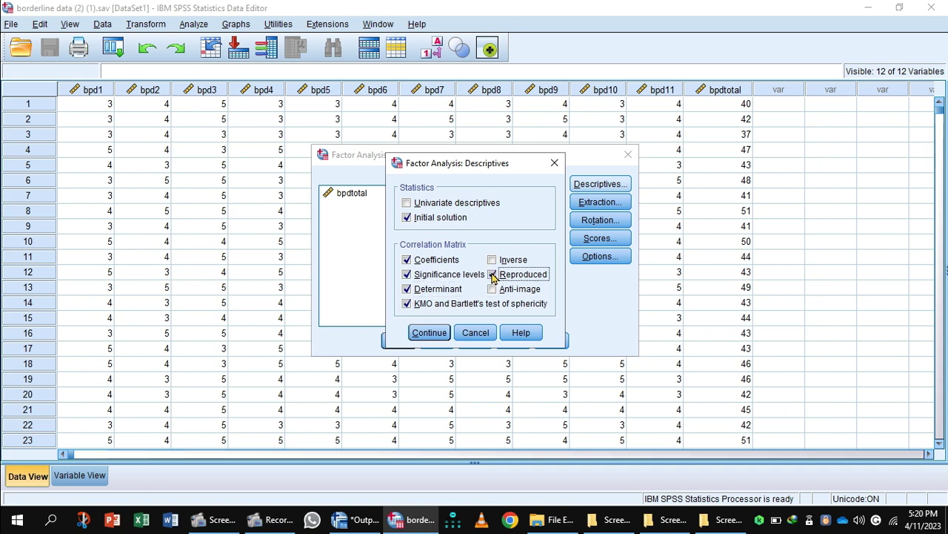
click(492, 289)
click(442, 333)
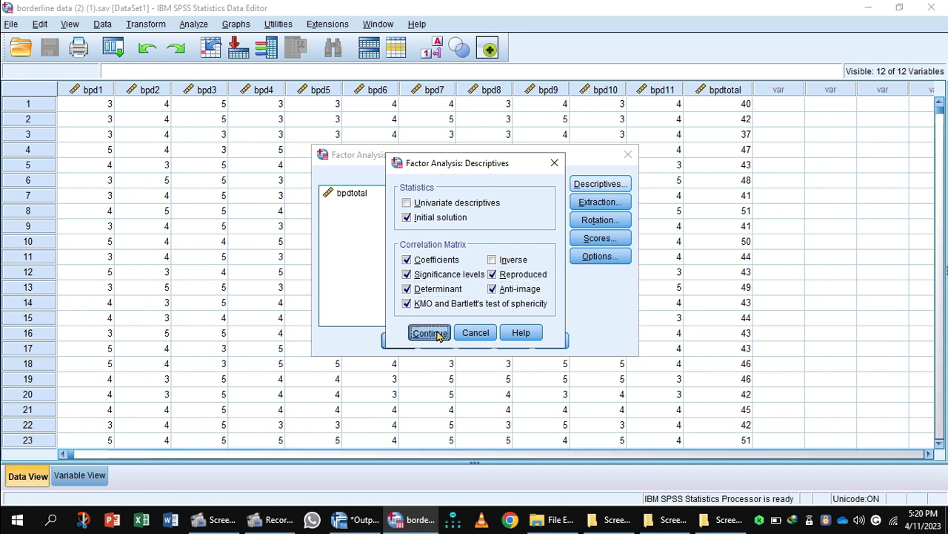
Step: Add a scree plot to the extraction output
click(598, 202)
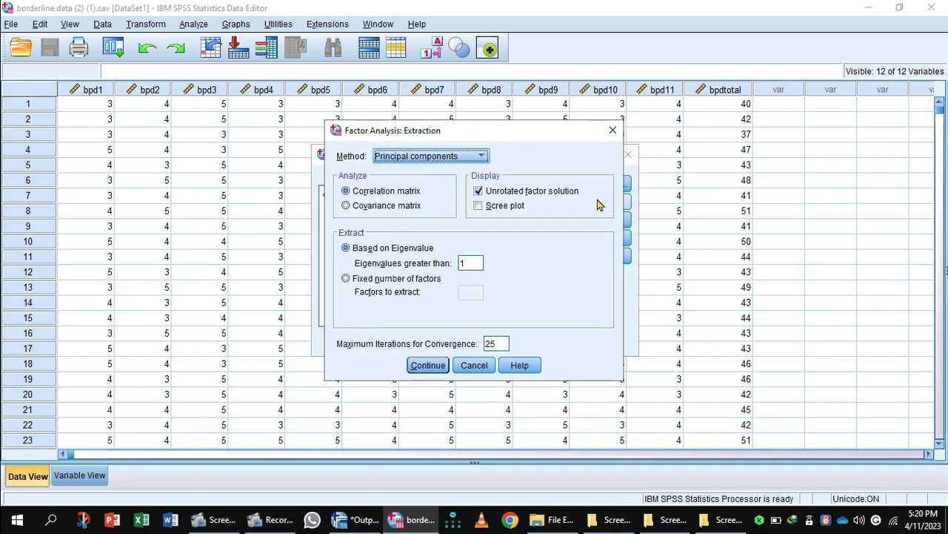
click(480, 206)
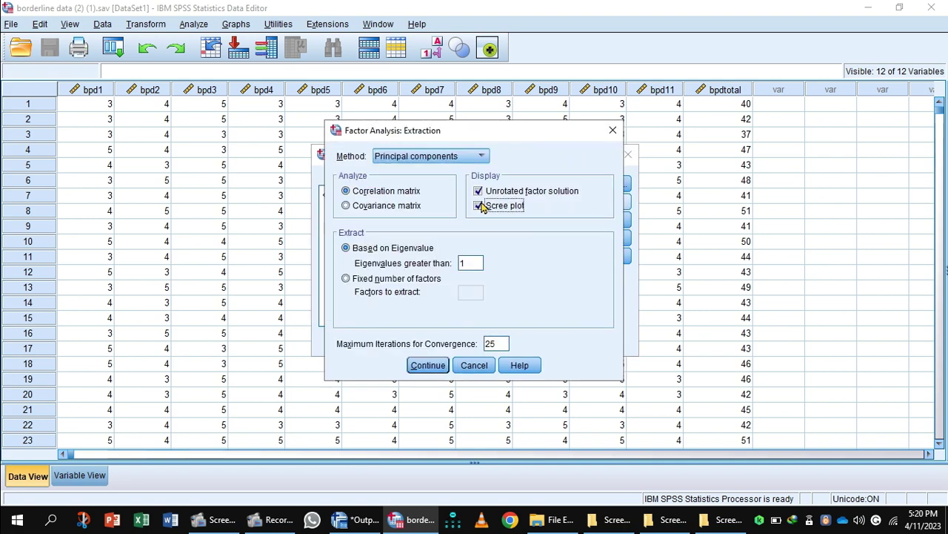
click(428, 365)
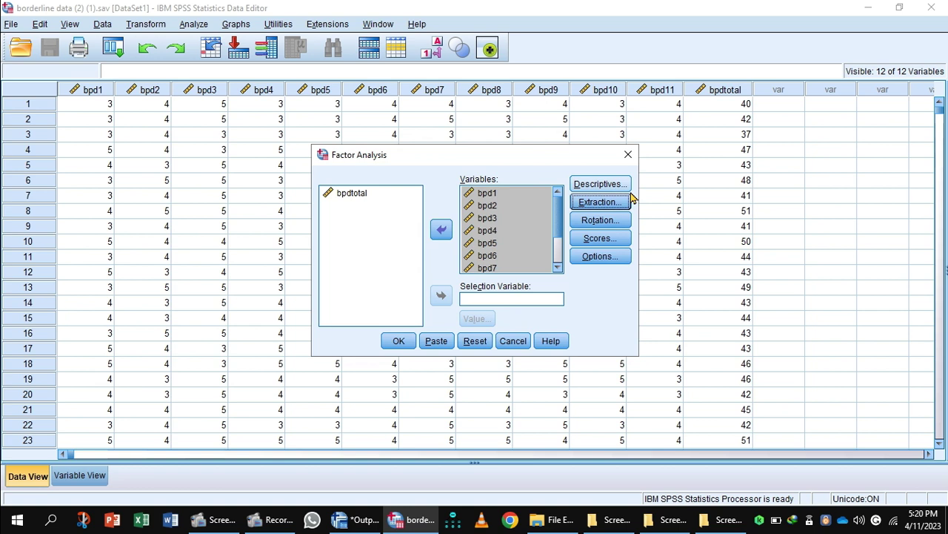
Step: Choose Varimax as the rotation method for the factor analysis
click(600, 220)
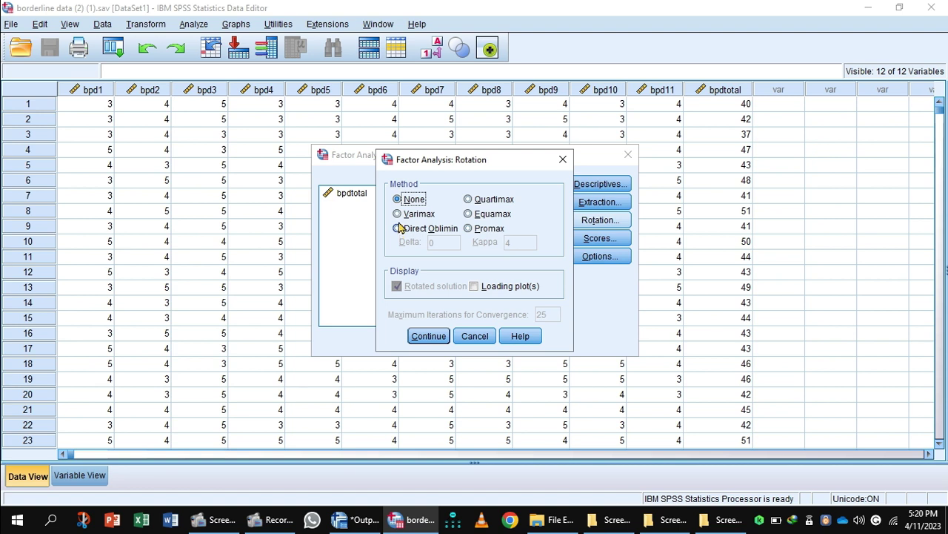
click(398, 215)
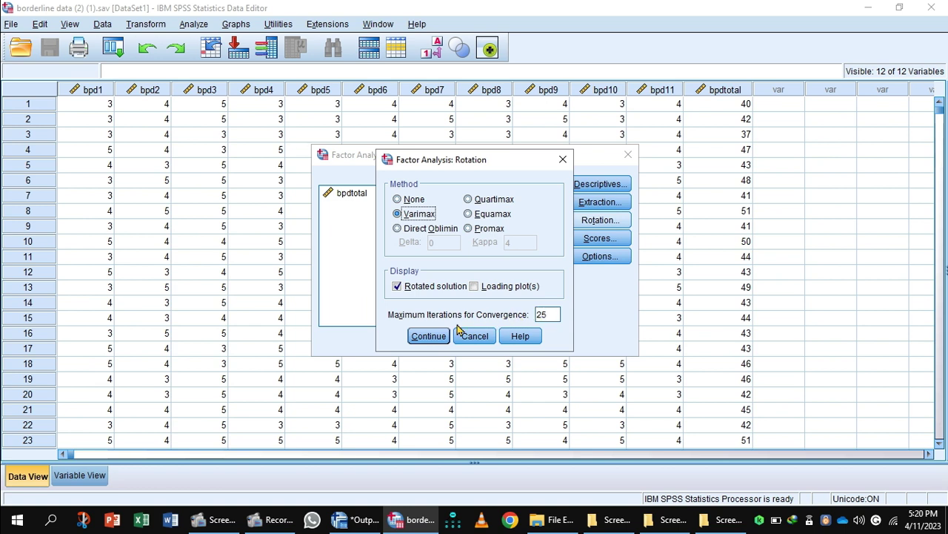
click(428, 337)
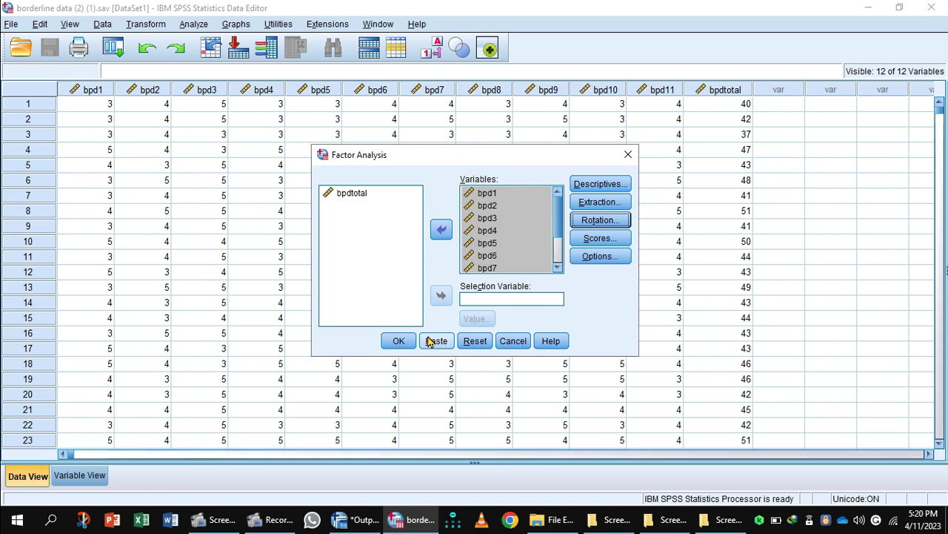
Step: Leave factor scores unchanged; sort loadings by size and suppress coefficients below .5
click(600, 238)
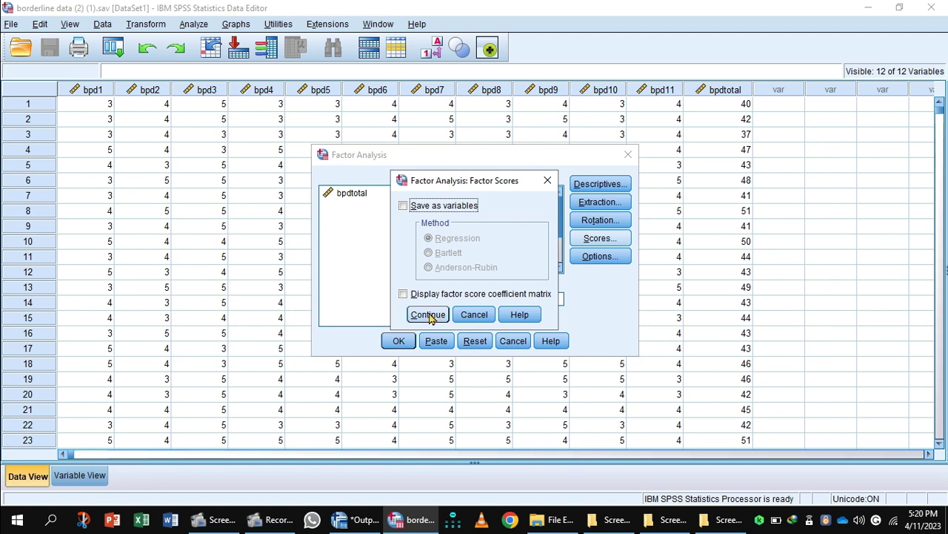
click(428, 314)
click(603, 256)
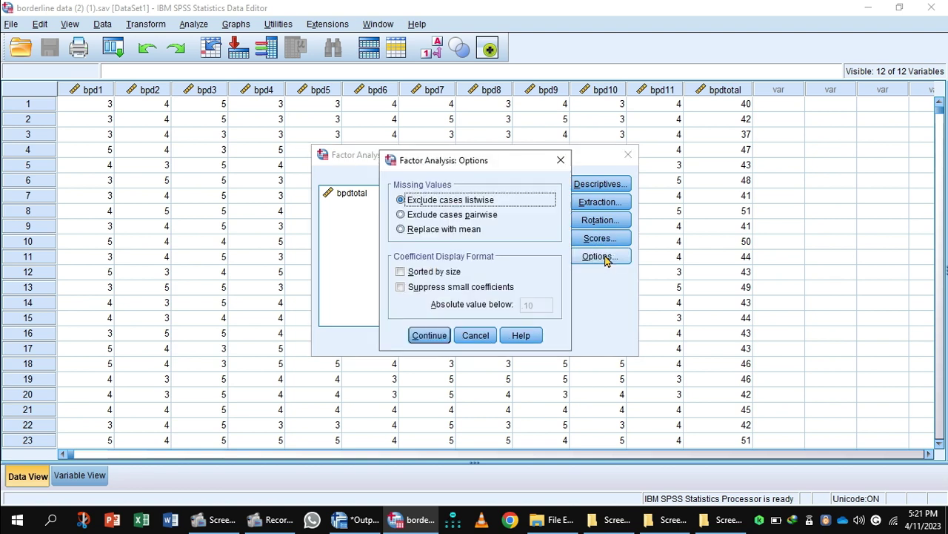
click(400, 272)
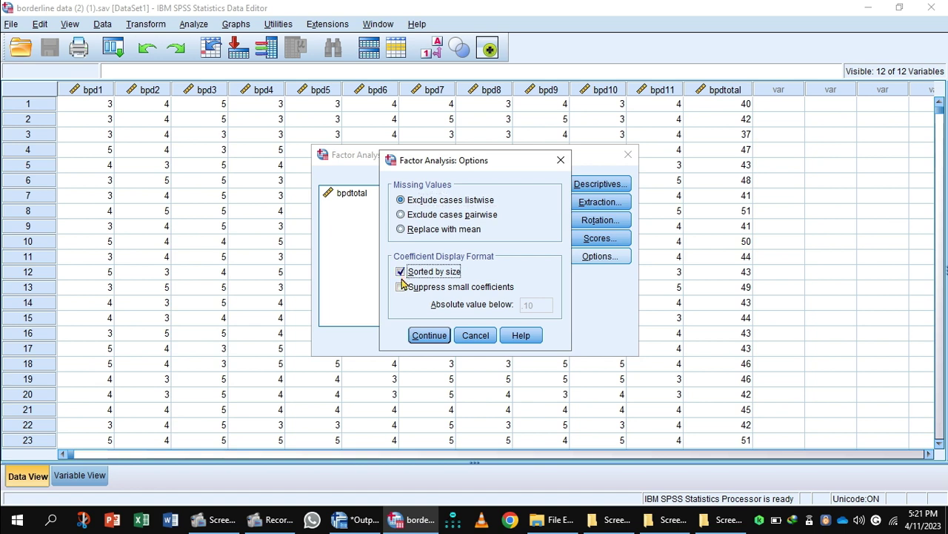
click(401, 287)
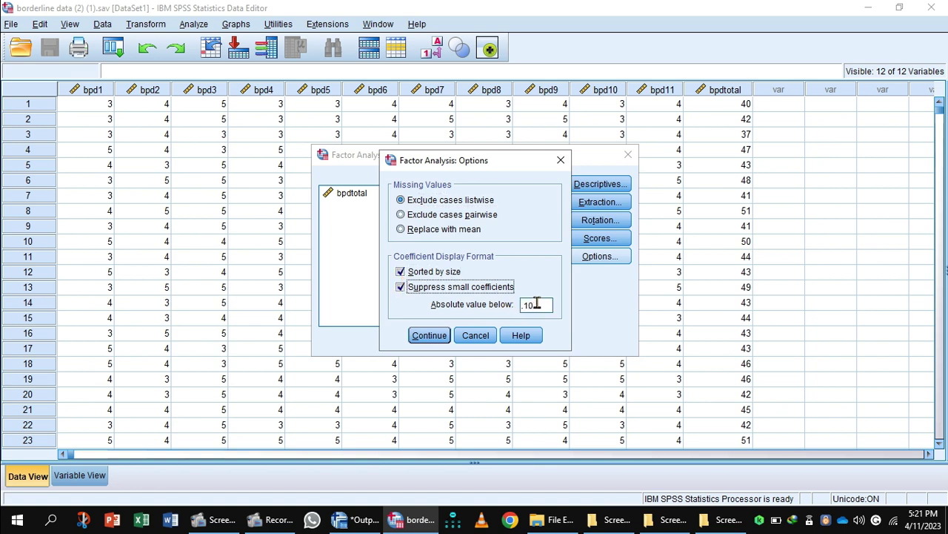
double_click(537, 304)
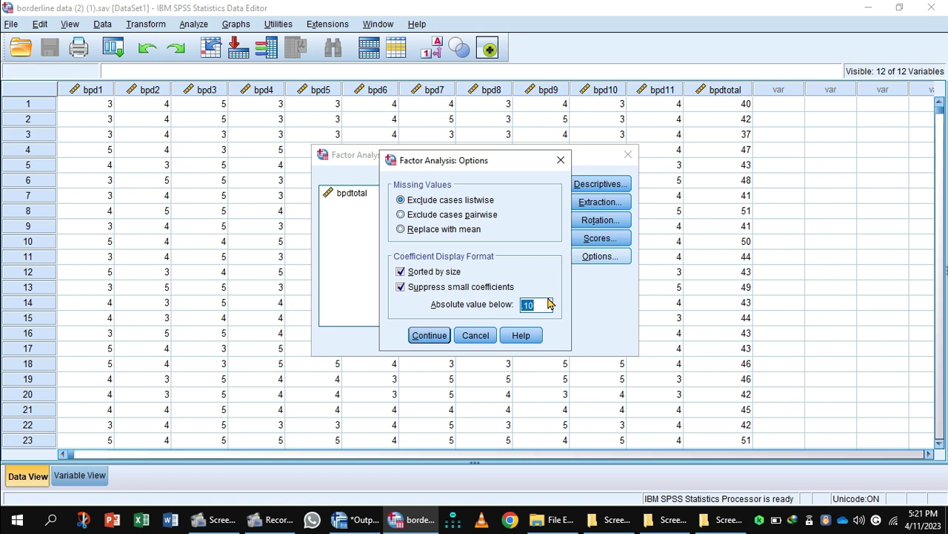
key(BackSpace)
text(.5)
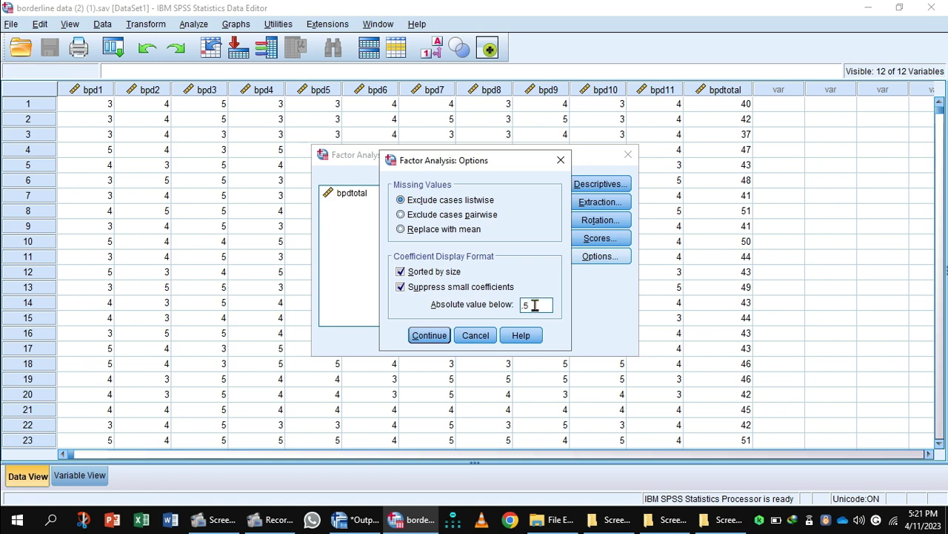
click(432, 335)
Step: Run the analysis and scroll to the KMO (.721) and Bartlett's test results
click(400, 341)
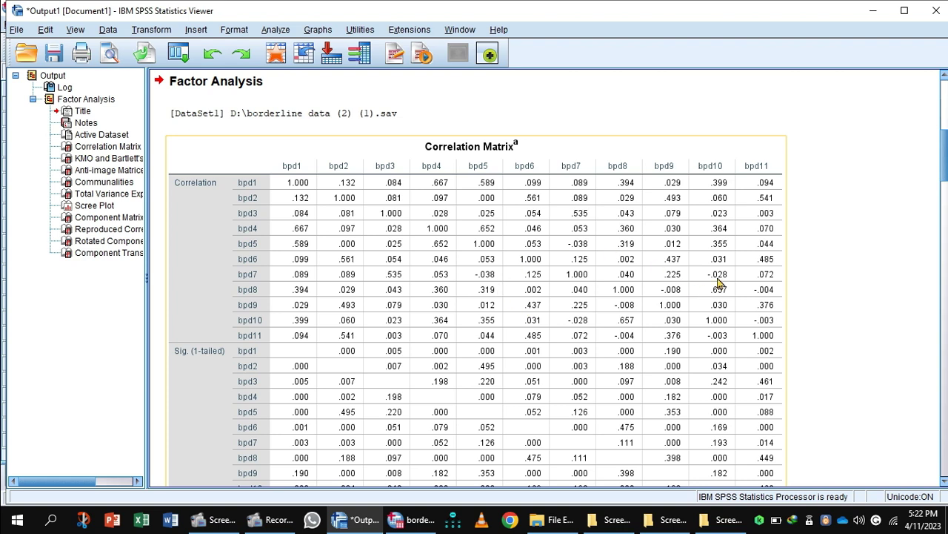
drag(944, 175, 945, 217)
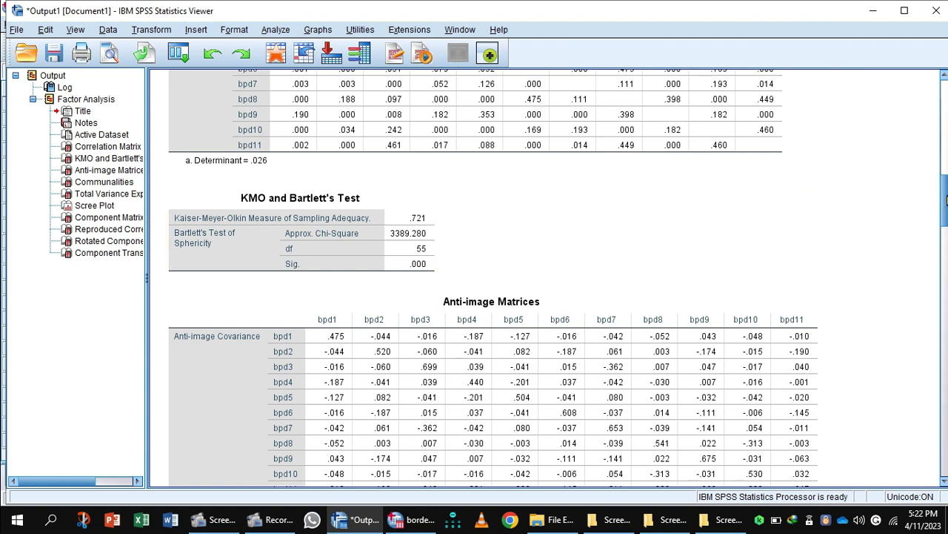
Step: Scroll to the Anti-image Matrices and select the table, showing MSA values .493 to .809
drag(947, 198, 947, 221)
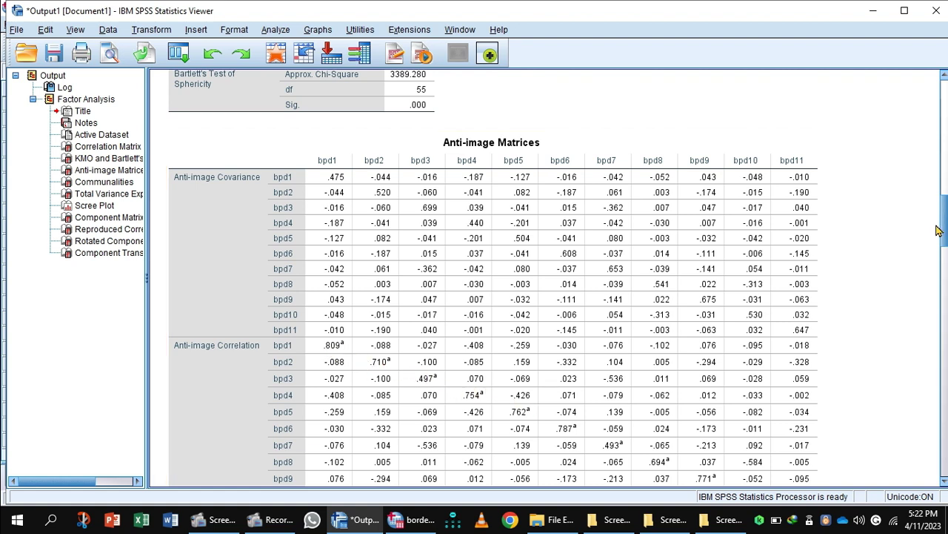
scroll(841, 258, down, 4)
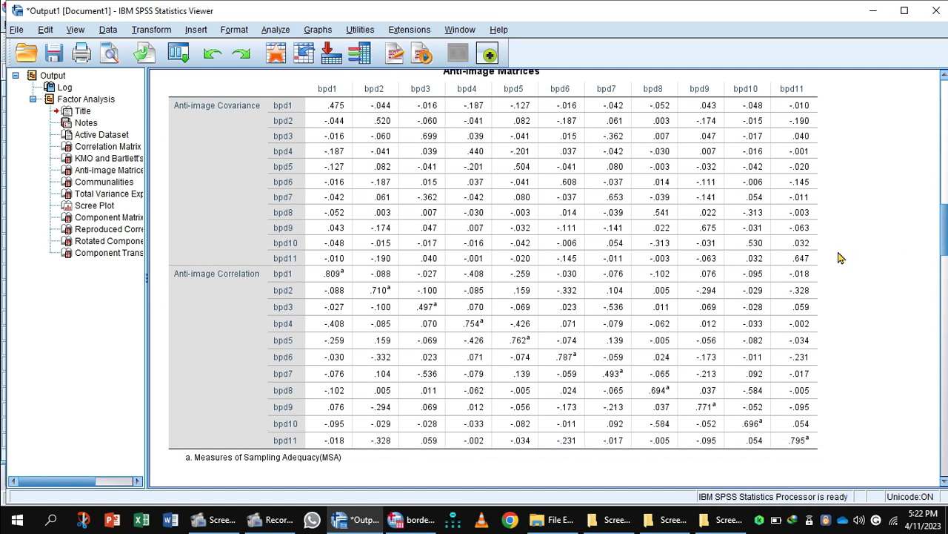
click(686, 257)
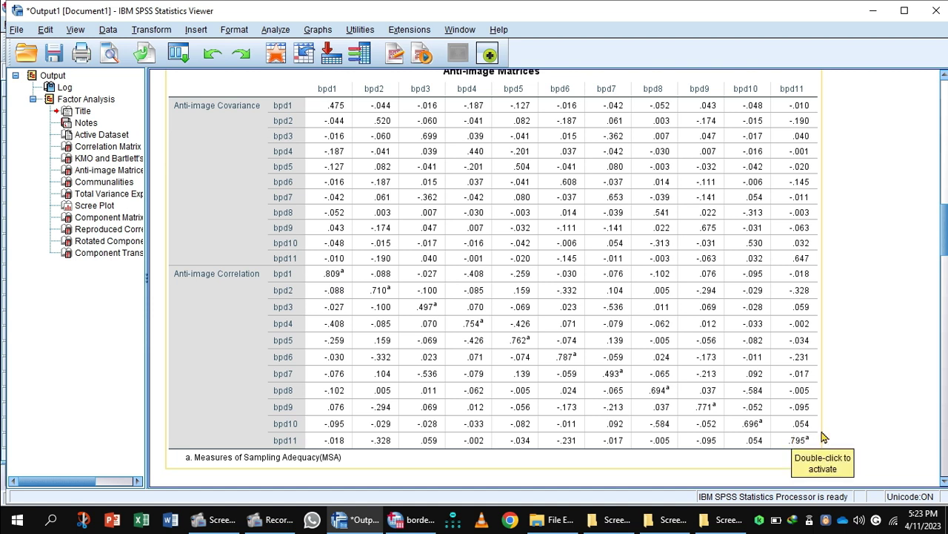
Step: Scroll down to the Communalities table, with extraction values from .542 to .827
drag(945, 233, 945, 274)
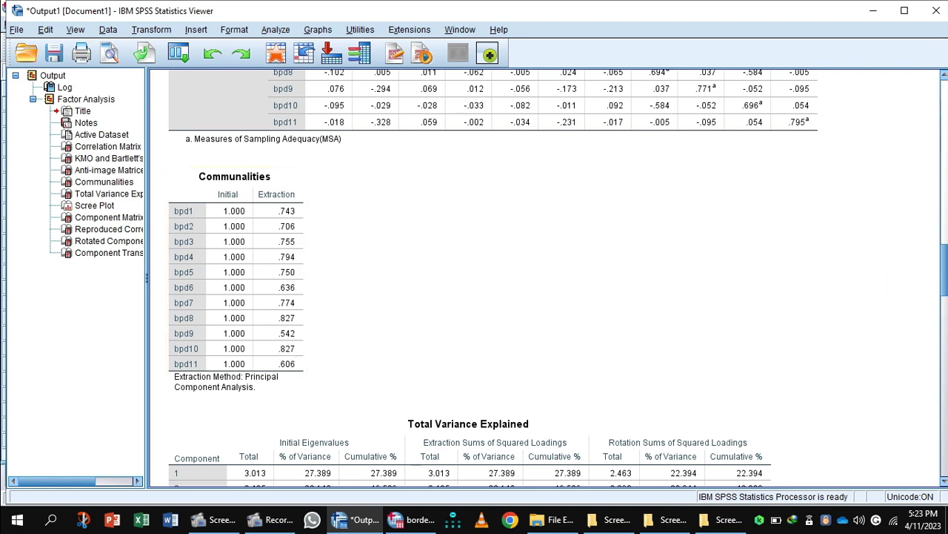
Step: Scroll to Total Variance Explained: four components above eigenvalue 1, 72.381% cumulative
scroll(945, 304, down, 5)
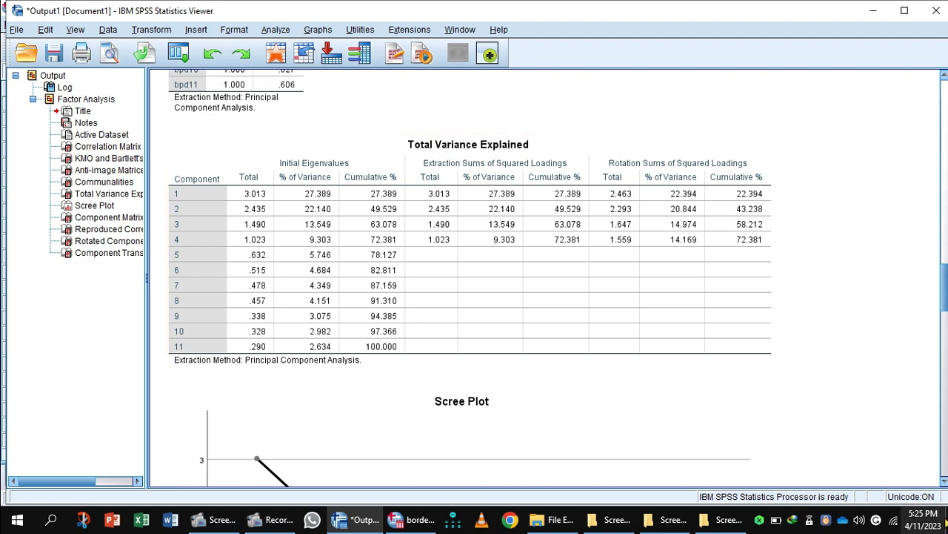
Step: Inspect the scree plot, then scroll on to the four-component unrotated Component Matrix
click(944, 482)
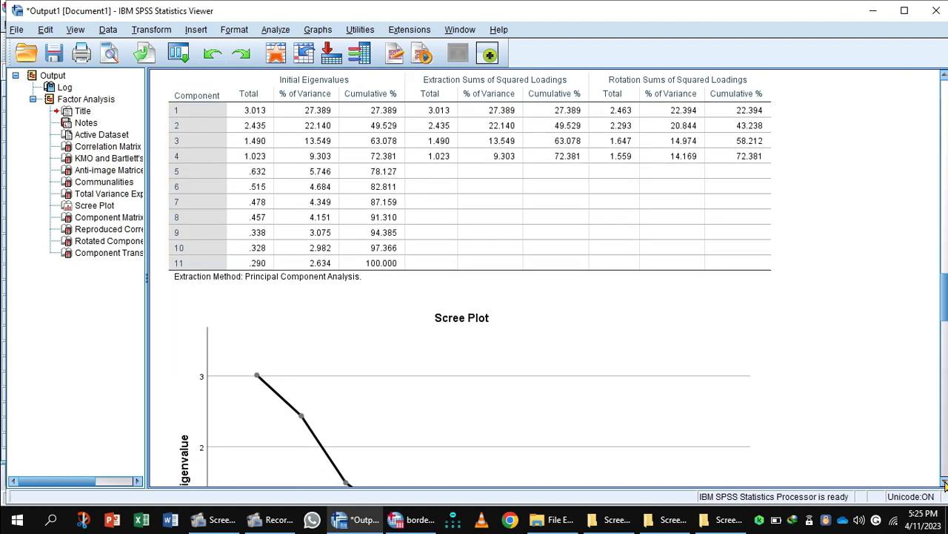
click(944, 483)
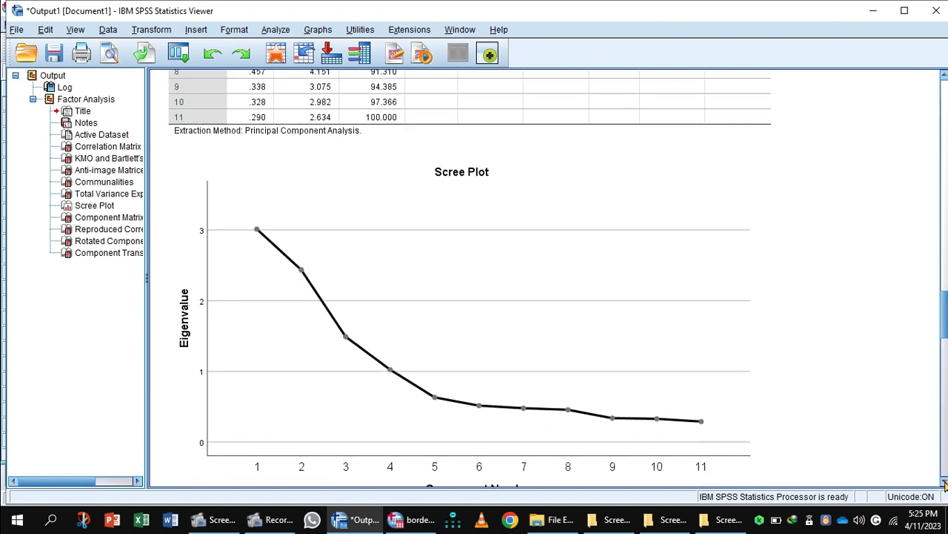
click(601, 369)
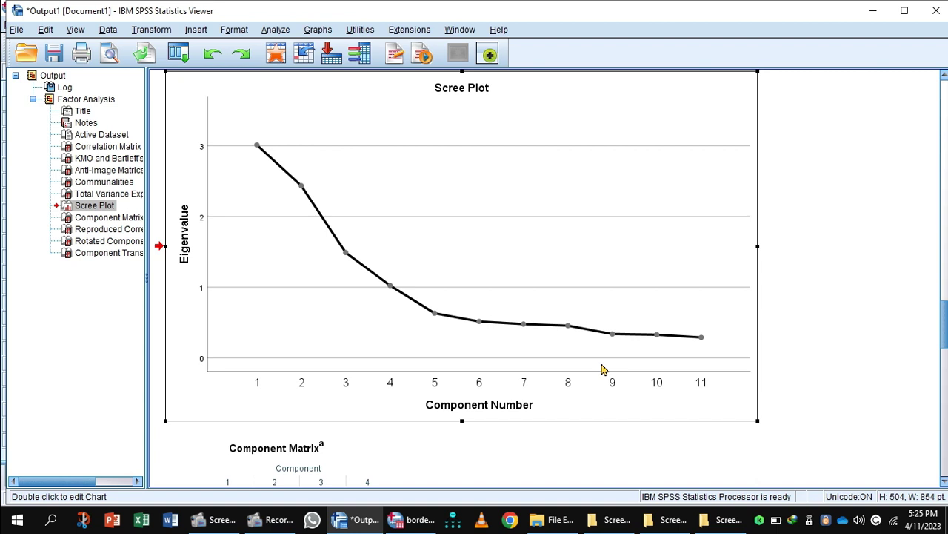
click(602, 369)
drag(942, 343, 939, 375)
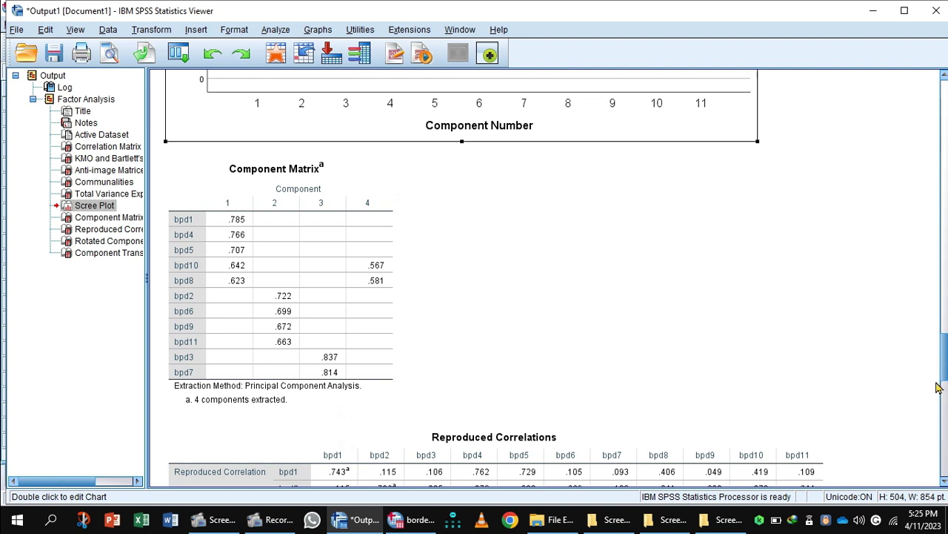
Step: Review the Component Matrix, then reveal the Reproduced Correlations table (bpd1 diagonal .743)
click(214, 279)
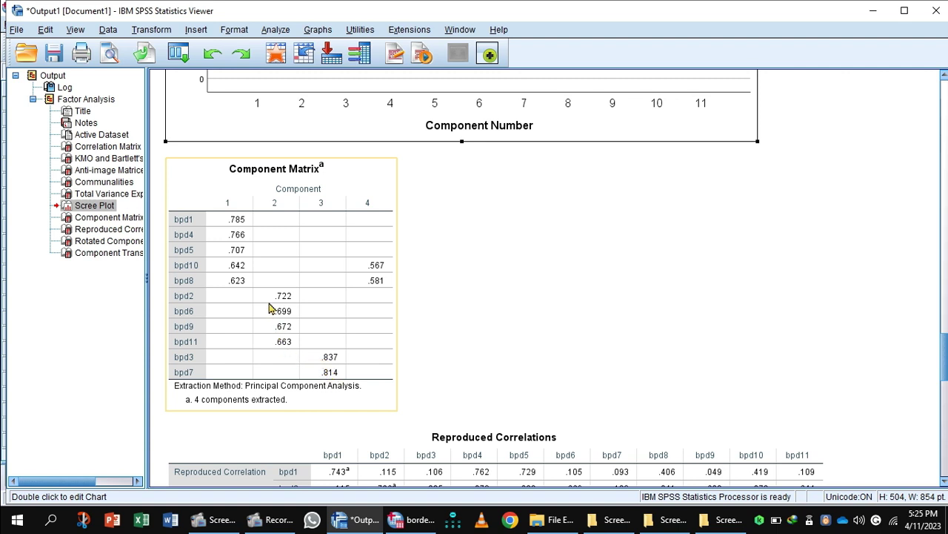
click(539, 310)
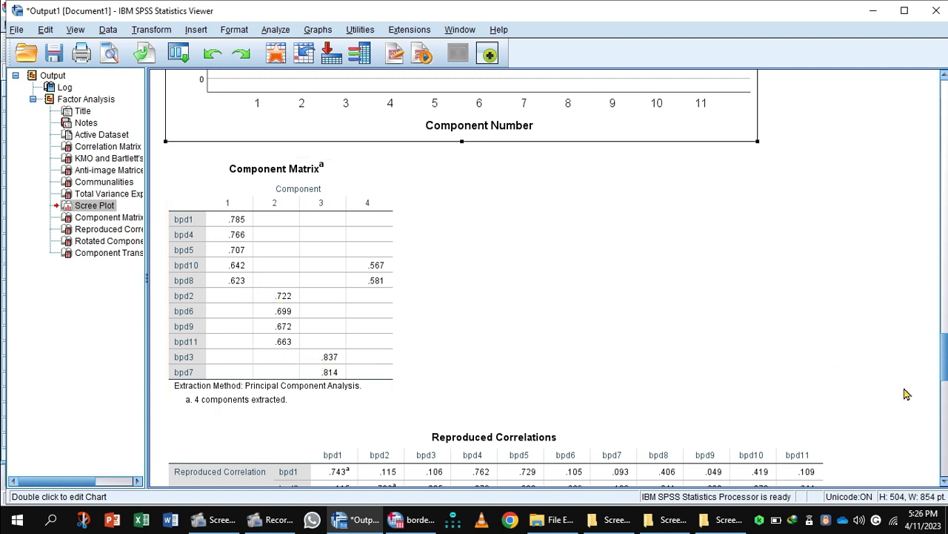
click(943, 480)
Step: Scroll past the Reproduced Correlations and residuals to the Rotated Component Matrix, with bpd2, bpd6, bpd11, bpd9 on component 1
scroll(943, 480, down, 9)
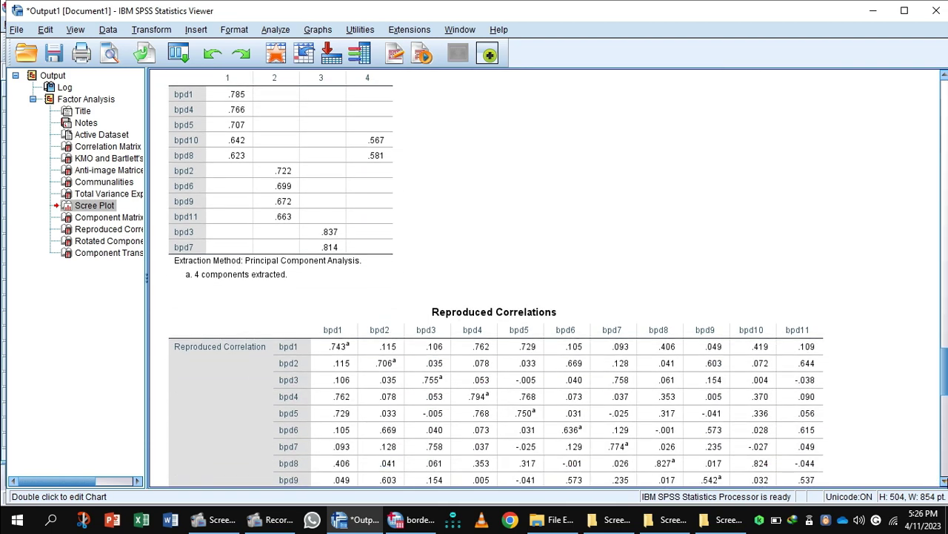
scroll(944, 481, down, 2)
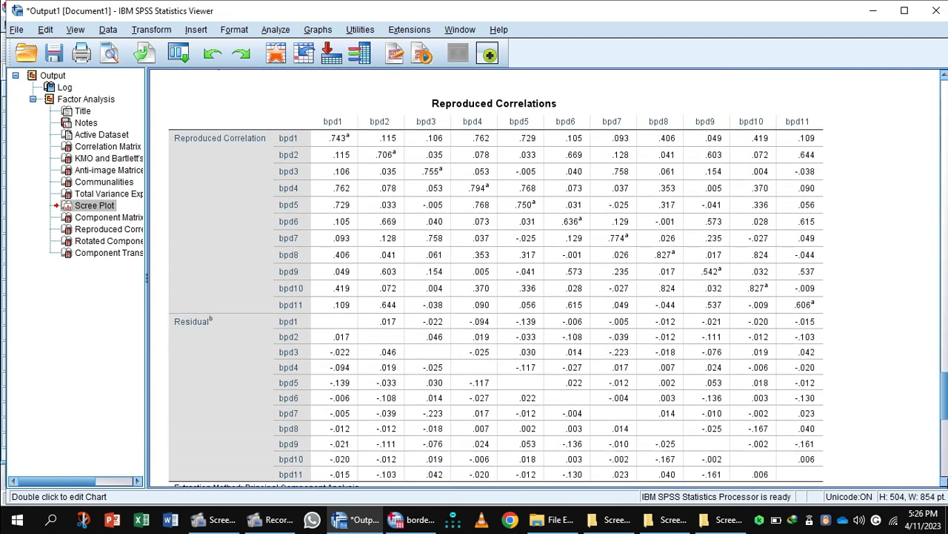
scroll(943, 480, down, 2)
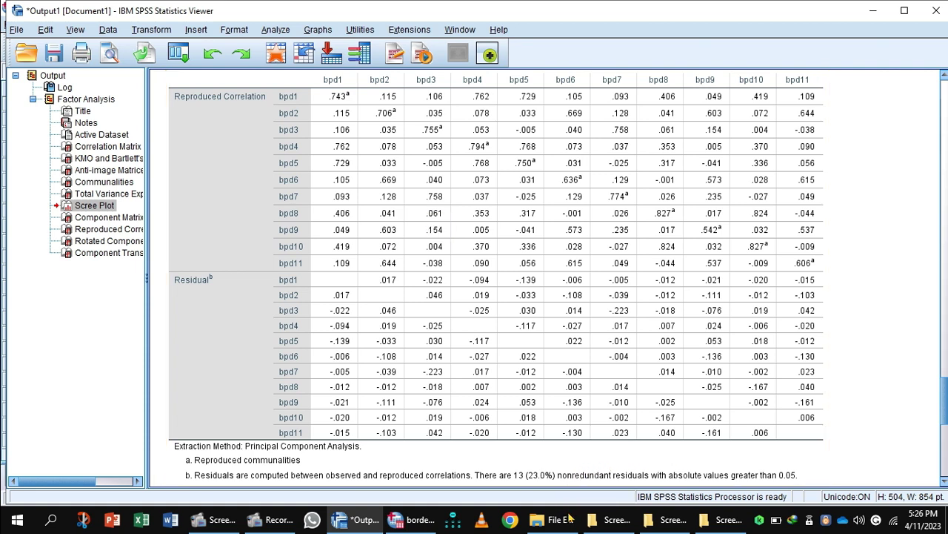
mouse_move(604, 519)
click(944, 481)
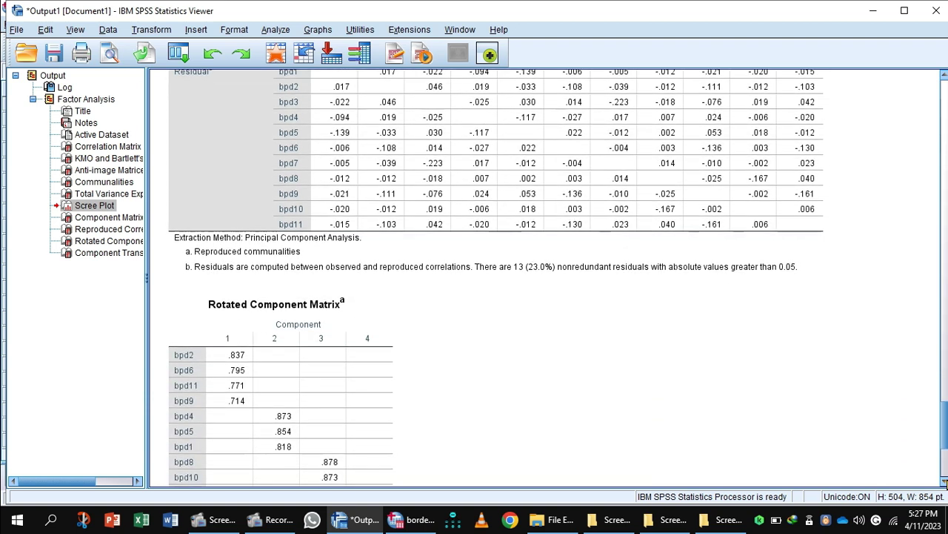
Step: Select the Rotated Component Matrix table and reveal the Component Transformation Matrix's first row (.391, .755, .510, .132)
drag(944, 482, 944, 482)
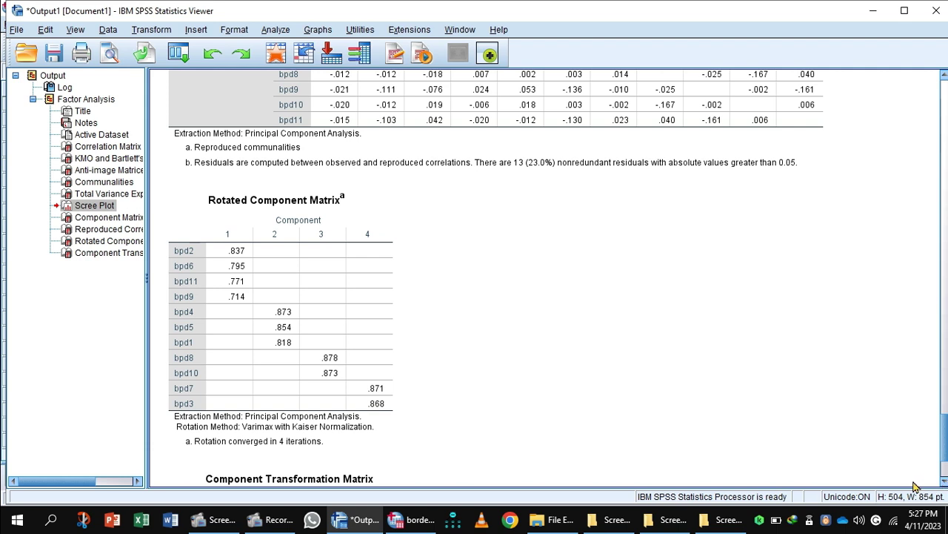
click(265, 265)
scroll(942, 382, down, 2)
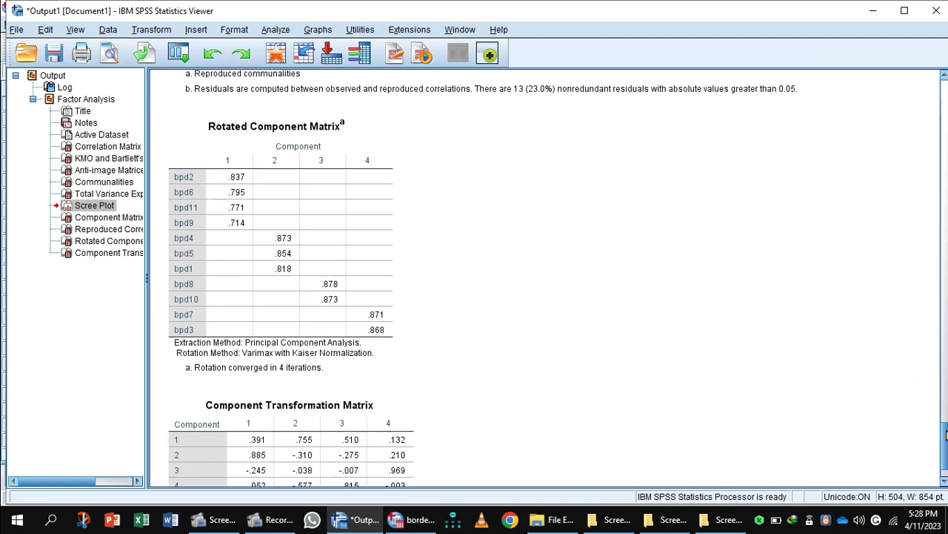
Step: Show all four Component Transformation Matrix rows through component 4 (.052, -.577, .815, -.003), then pause the recording
mouse_move(945, 436)
mouse_down()
mouse_move(945, 141)
mouse_move(945, 445)
mouse_up()
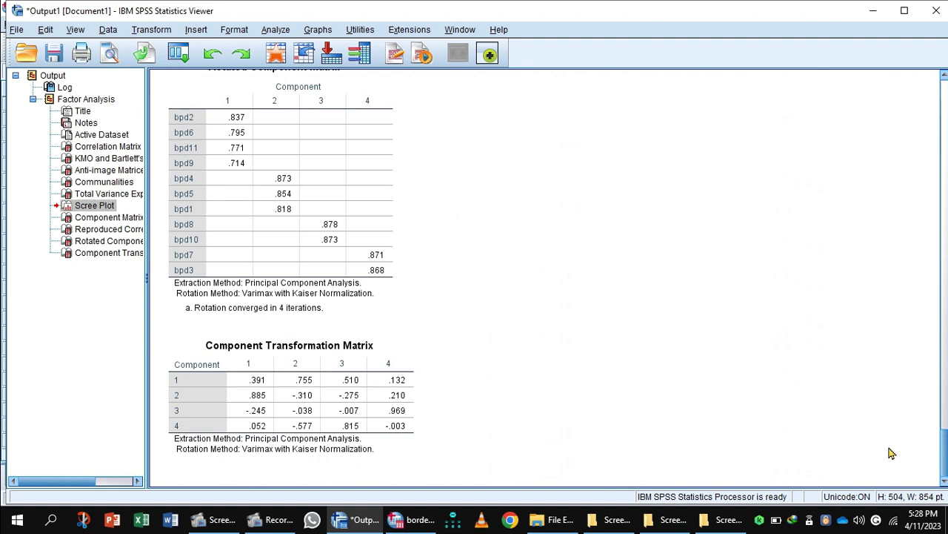
click(219, 525)
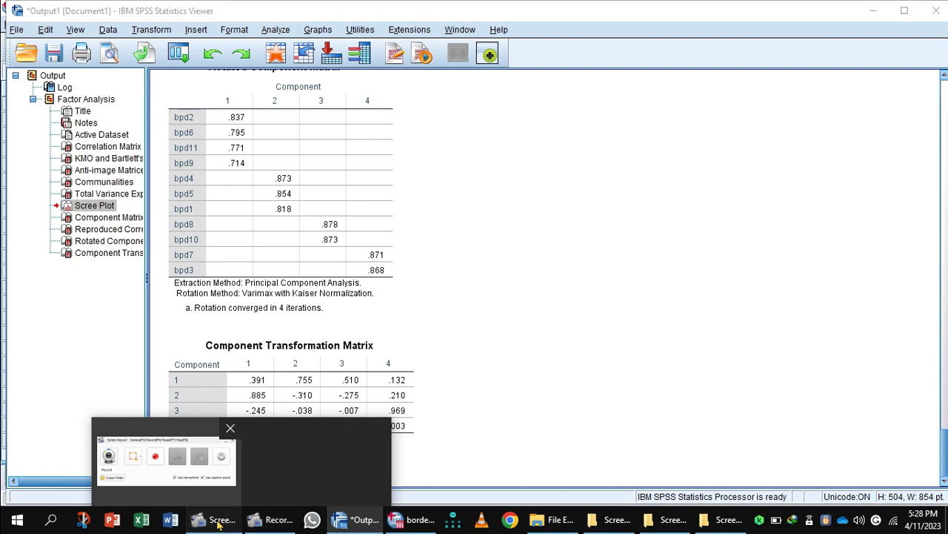
click(487, 216)
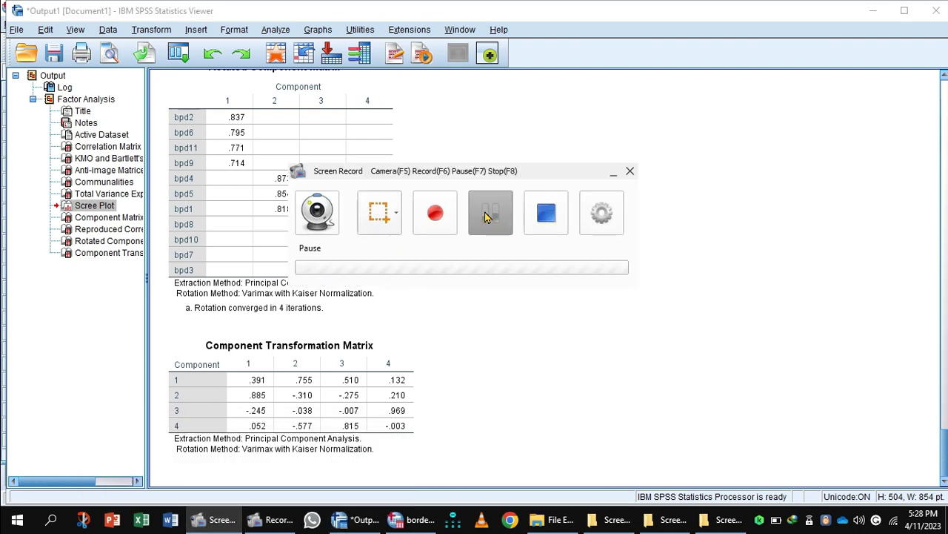